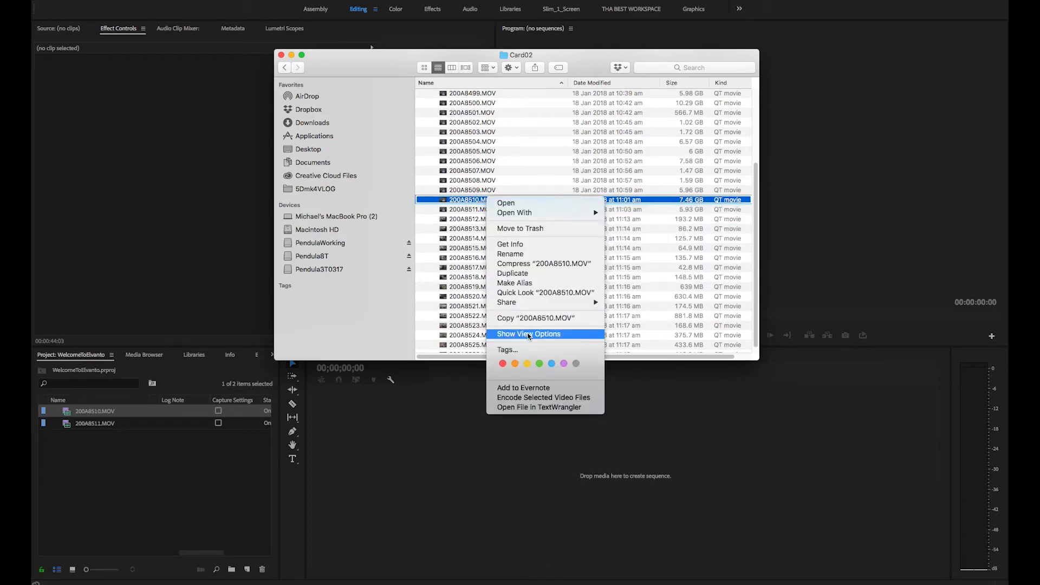
Inspect the file information of 200A8510.MOV in Finder, then return to the Premiere Pro project
{"action": "left_click", "coordinate": [527, 245]}
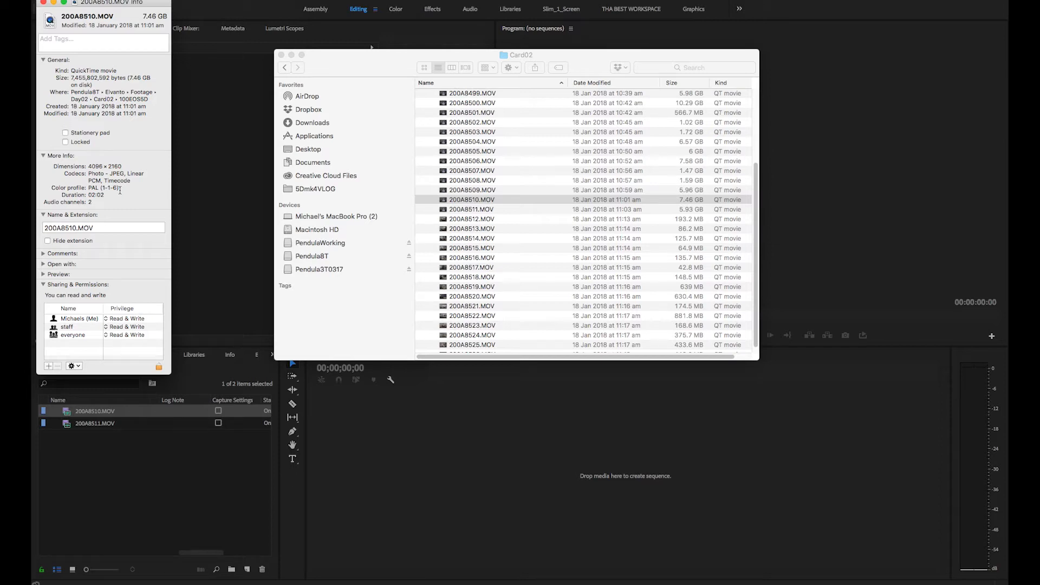
{"action": "left_click", "coordinate": [45, 3]}
{"action": "left_click_drag", "start_coordinate": [378, 70], "coordinate": [469, 69]}
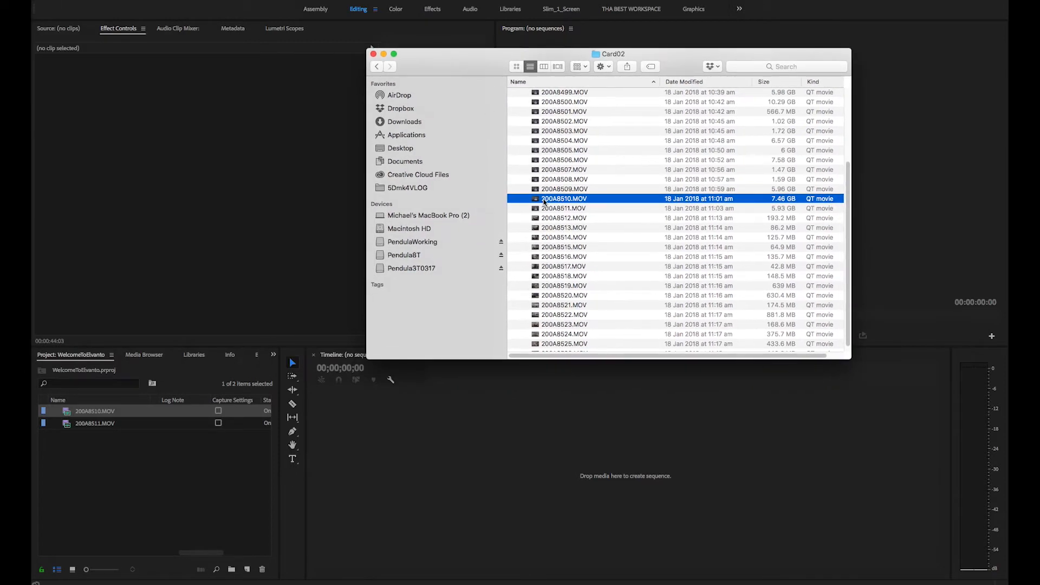
{"action": "left_click", "coordinate": [149, 451]}
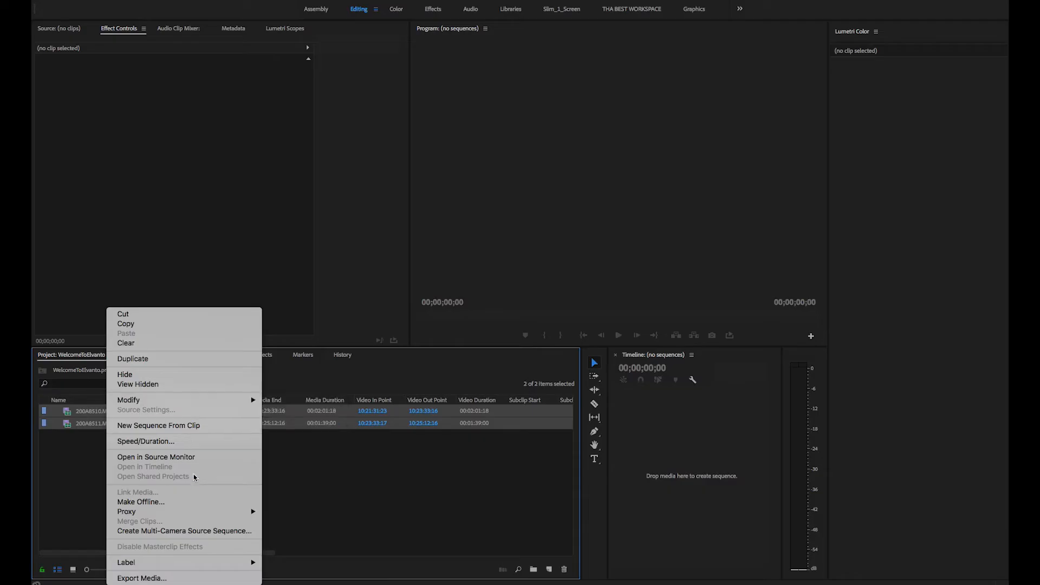
Create proxies for both clips in QuickTime format with the 1024x540 Apple ProRes 422 (Proxy) preset
{"action": "mouse_move", "coordinate": [238, 511]}
{"action": "left_click", "coordinate": [307, 513]}
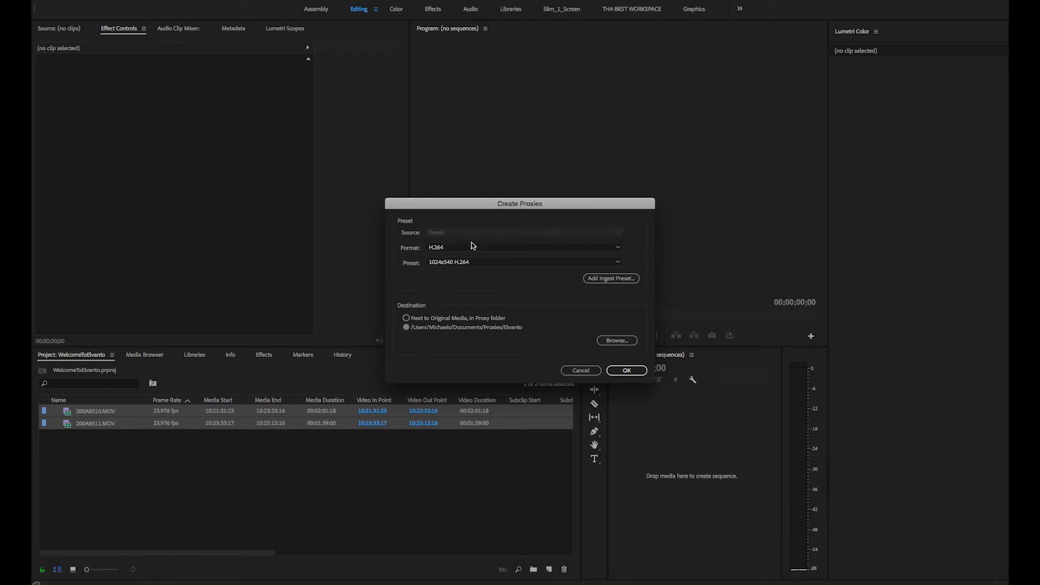
{"action": "left_click", "coordinate": [473, 248]}
{"action": "left_click", "coordinate": [473, 264]}
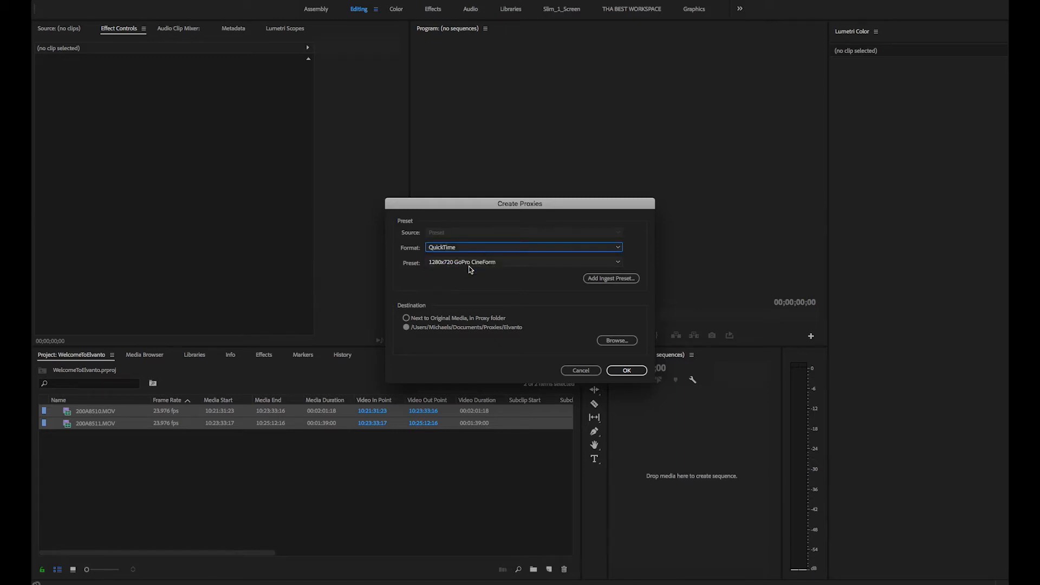
{"action": "left_click", "coordinate": [473, 263]}
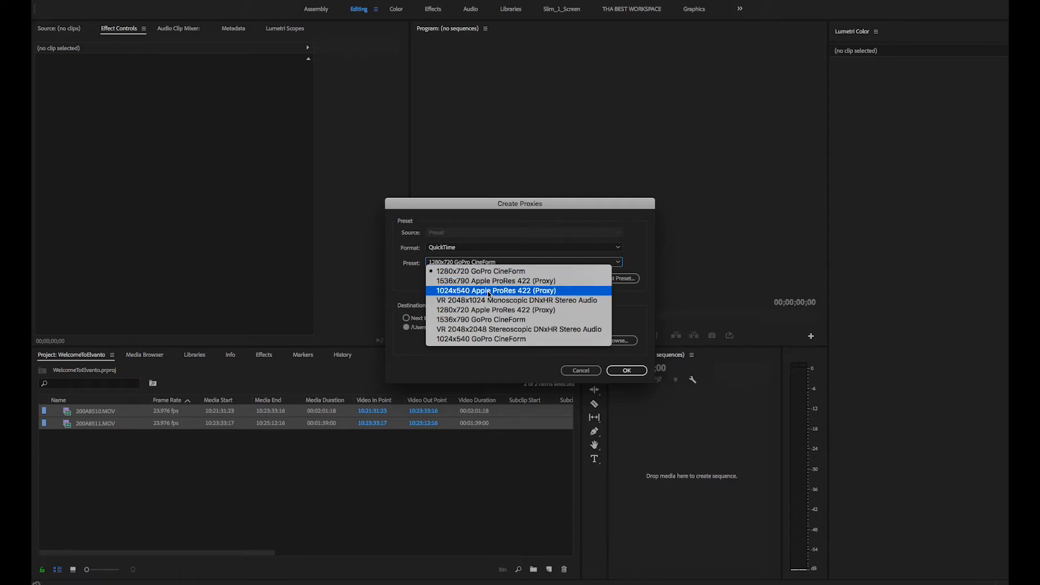
{"action": "left_click", "coordinate": [463, 295]}
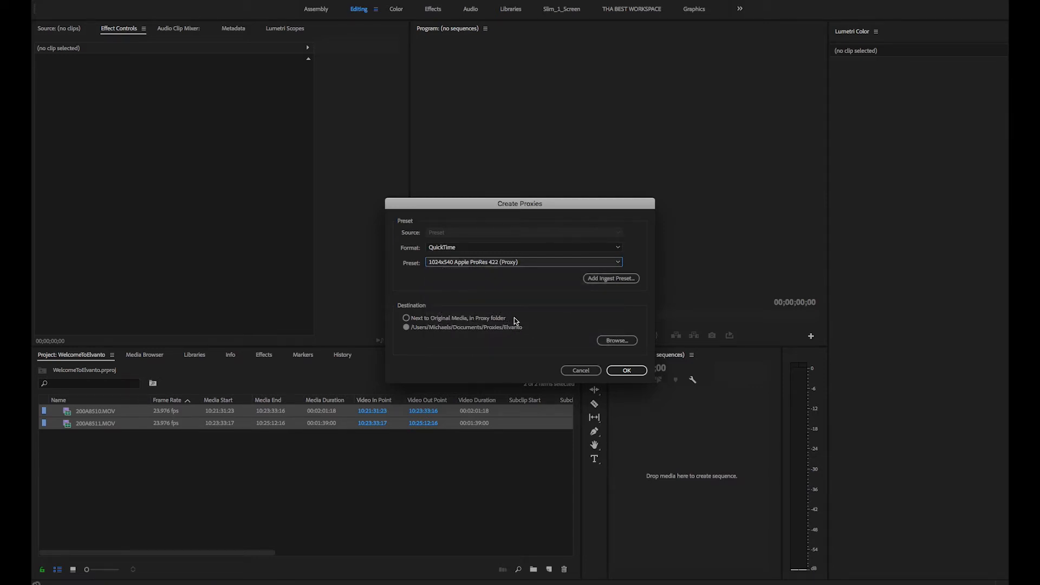
{"action": "left_click", "coordinate": [626, 370]}
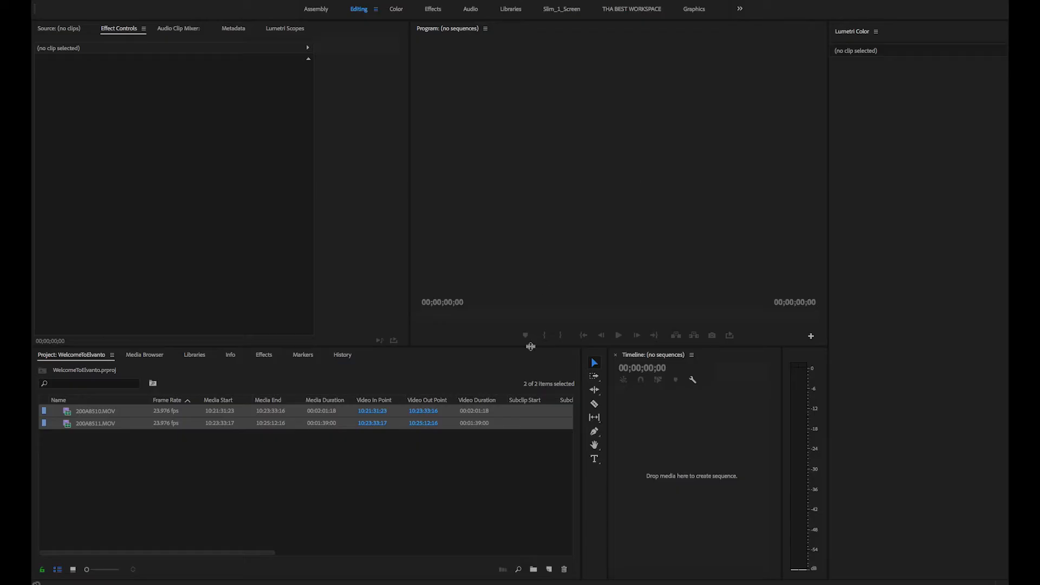
Deselect the clips and save the project
{"action": "left_click", "coordinate": [289, 451]}
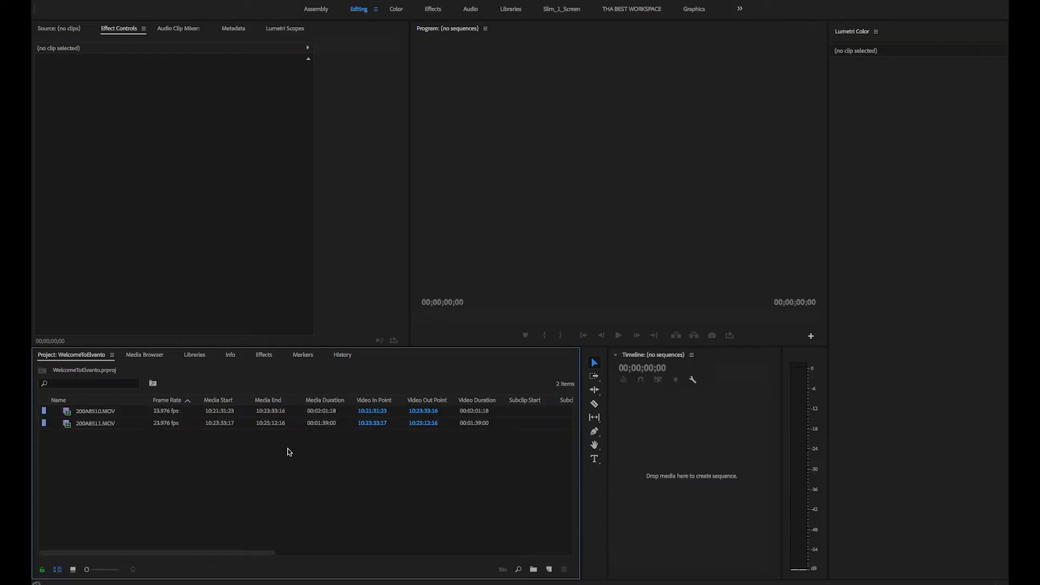
{"action": "left_click", "coordinate": [783, 228]}
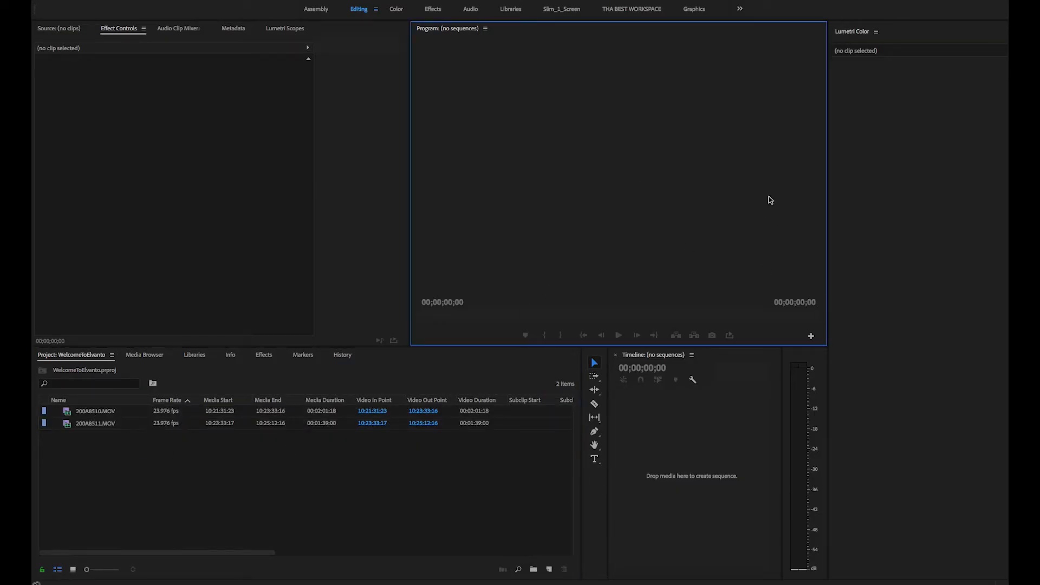
{"action": "key", "text": "super+s"}
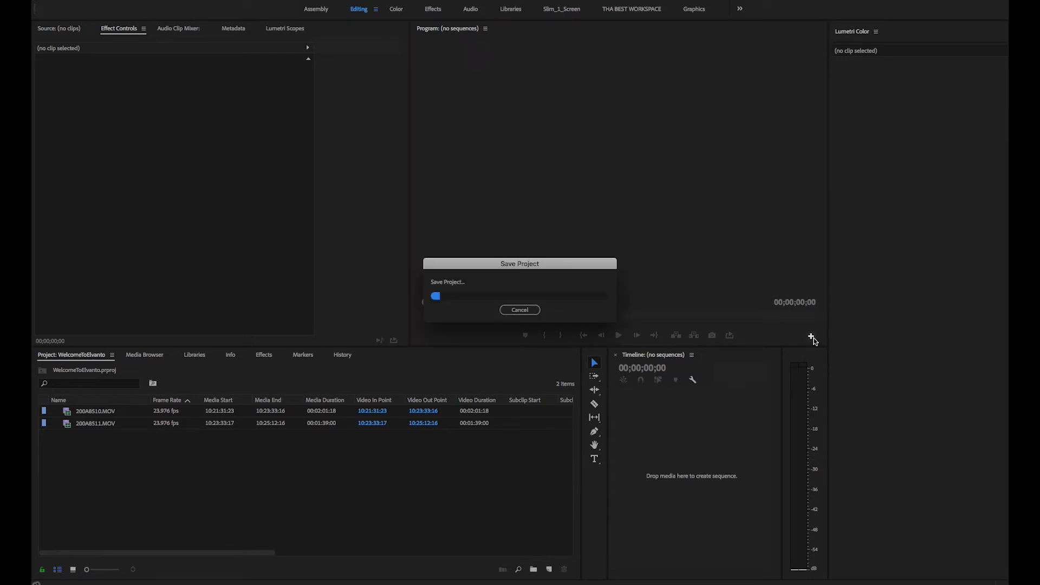
Add the Toggle Proxies control to the Program monitor's transport bar
{"action": "left_click", "coordinate": [811, 337]}
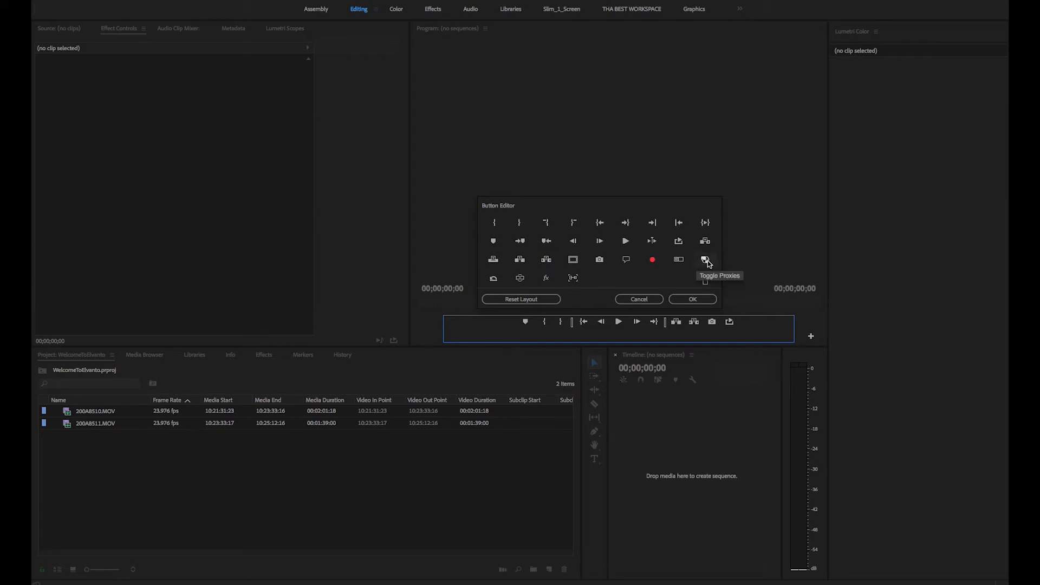
{"action": "left_click_drag", "start_coordinate": [706, 260], "coordinate": [748, 322]}
{"action": "left_click", "coordinate": [683, 305]}
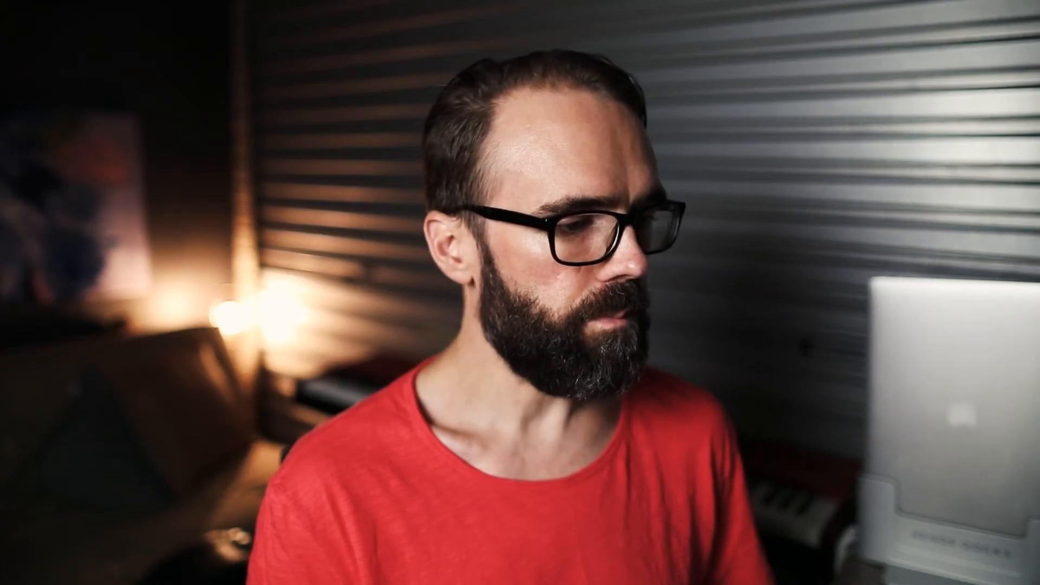
Search the project's metadata display for "proxy" and enable the Proxy property as a column
{"action": "scroll", "coordinate": [462, 422], "scroll_direction": "right", "scroll_amount": 10}
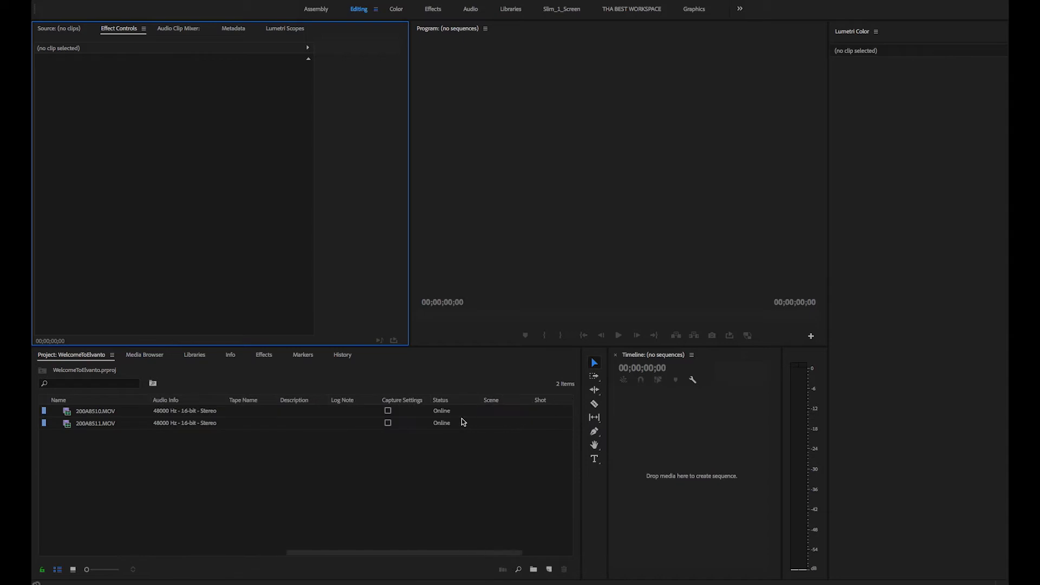
{"action": "right_click", "coordinate": [434, 402]}
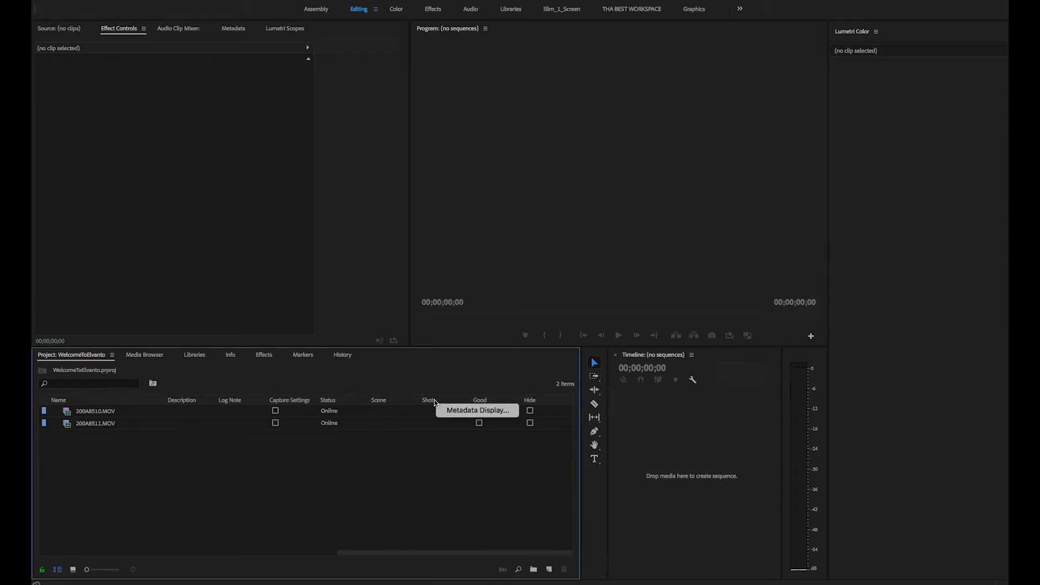
{"action": "left_click", "coordinate": [459, 413]}
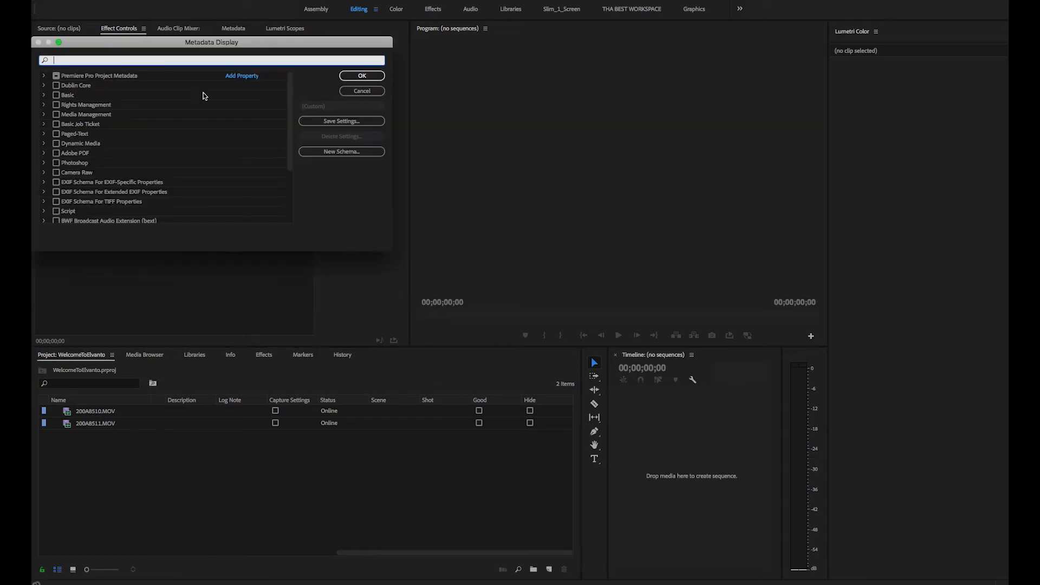
{"action": "type", "text": "proxy"}
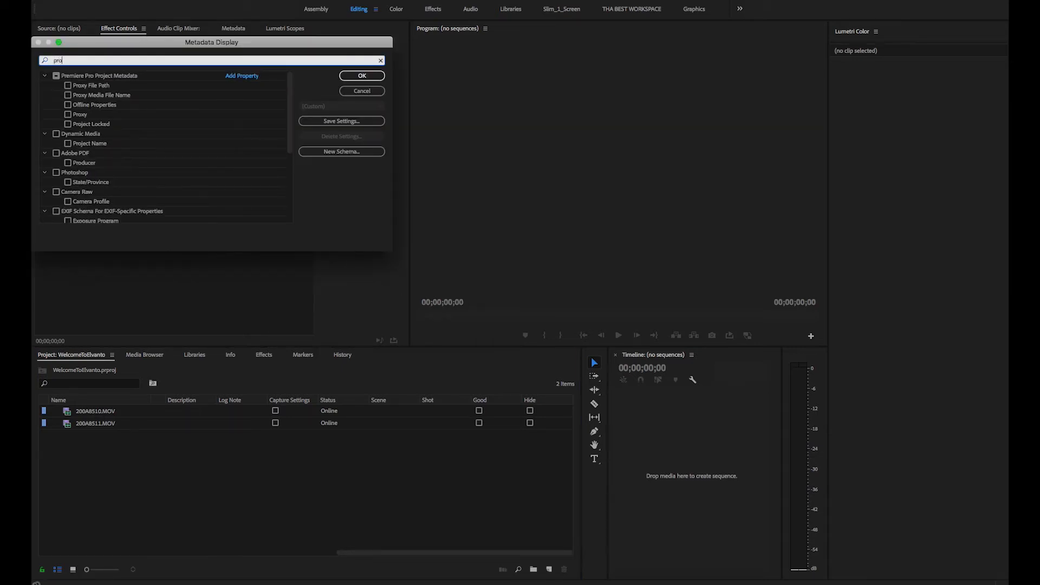
{"action": "left_click", "coordinate": [75, 105]}
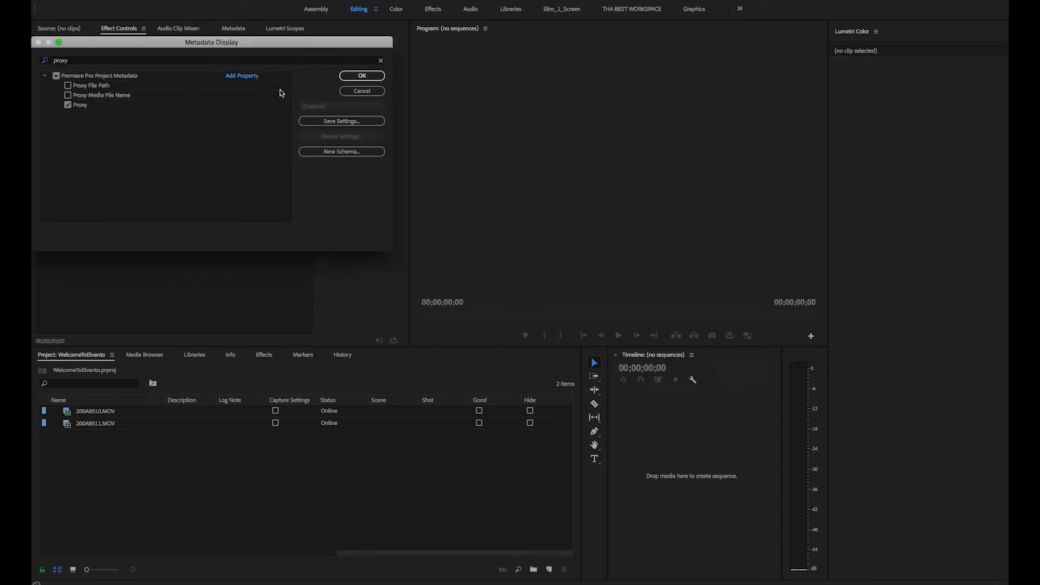
{"action": "left_click", "coordinate": [362, 76]}
Reorder the project's columns so that Proxy sits directly before Video Info
{"action": "scroll", "coordinate": [467, 502], "scroll_direction": "right", "scroll_amount": 2}
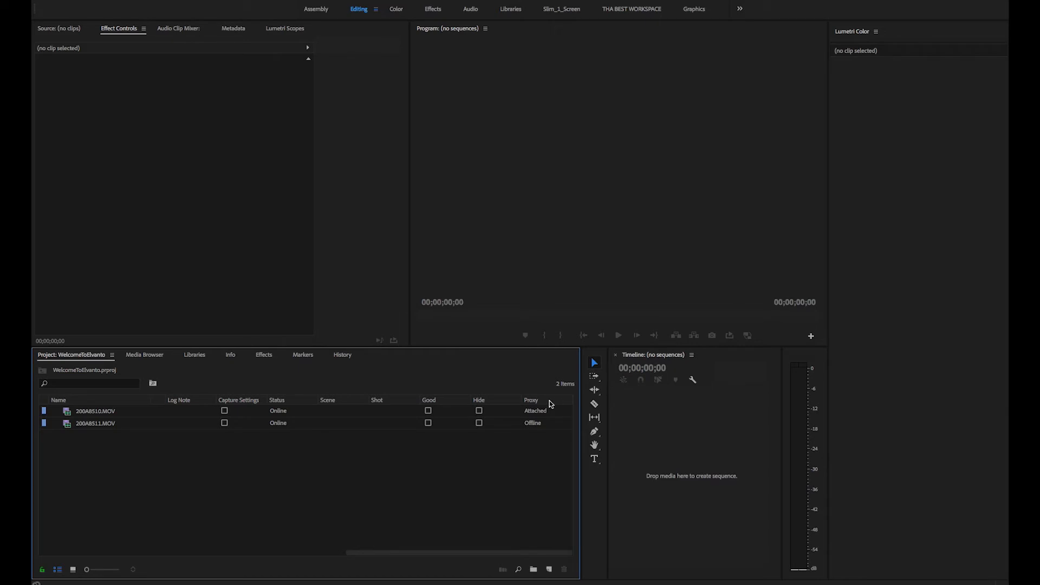
{"action": "left_click_drag", "start_coordinate": [534, 404], "coordinate": [171, 400]}
{"action": "scroll", "coordinate": [212, 444], "scroll_direction": "left", "scroll_amount": 5}
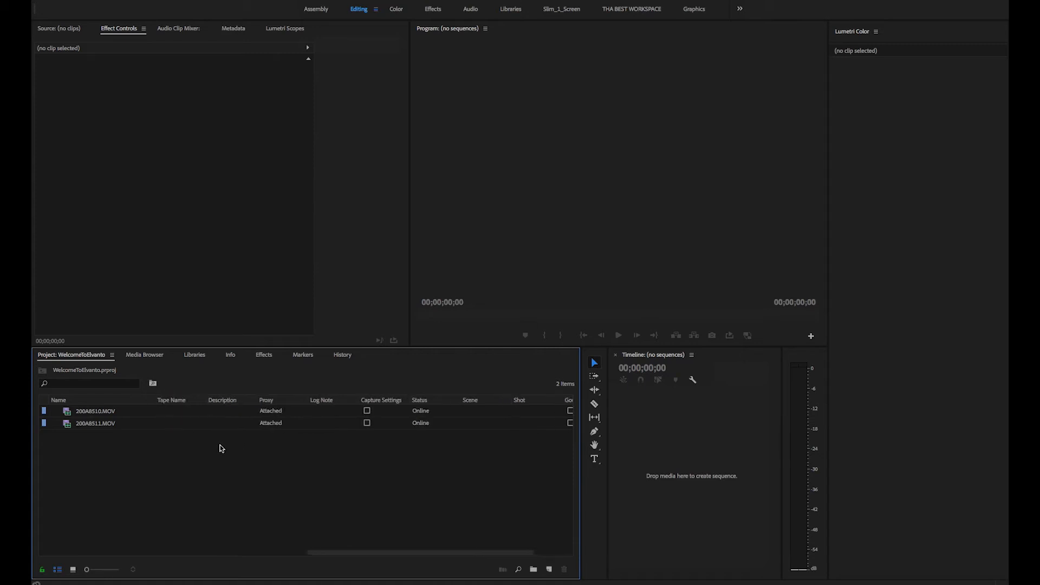
{"action": "left_click_drag", "start_coordinate": [501, 404], "coordinate": [249, 409]}
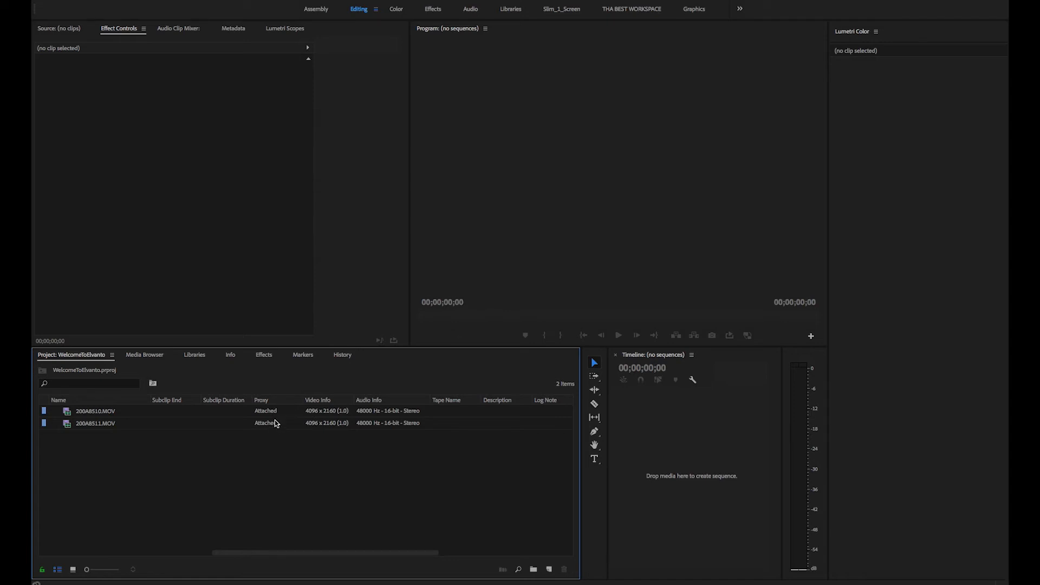
Create a sequence from both clips and play it back with proxies off and the sound turned up
{"action": "key", "text": "ctrl+a"}
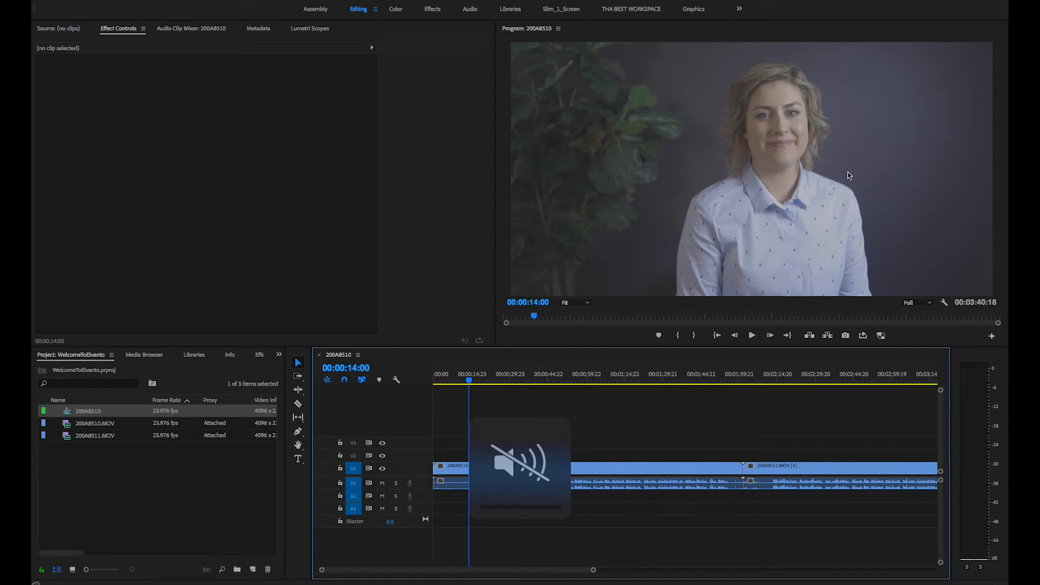
{"action": "key", "text": "space"}
{"action": "key", "text": "XF86AudioRaiseVolume"}
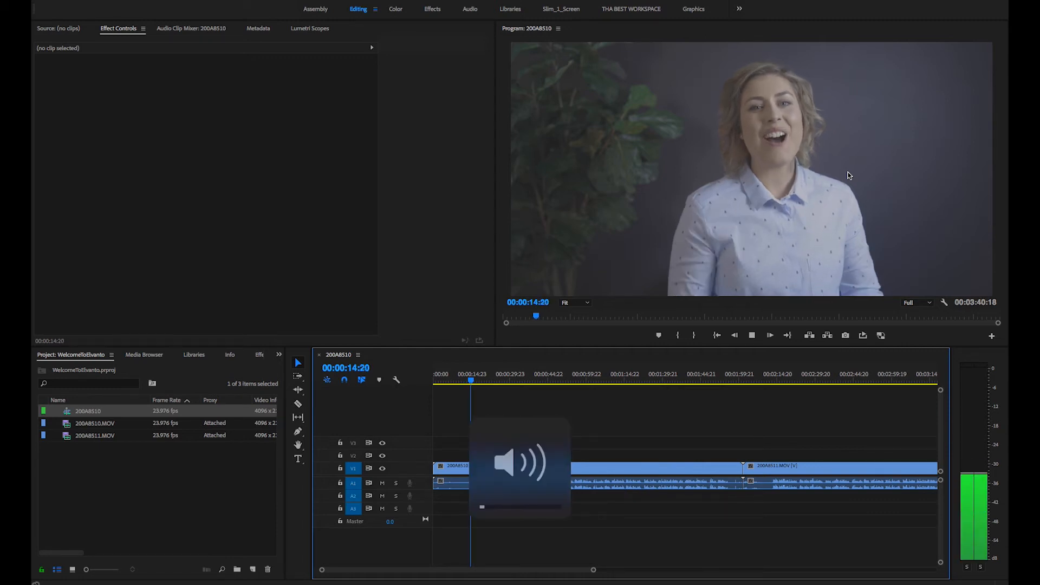
{"action": "key", "text": "space"}
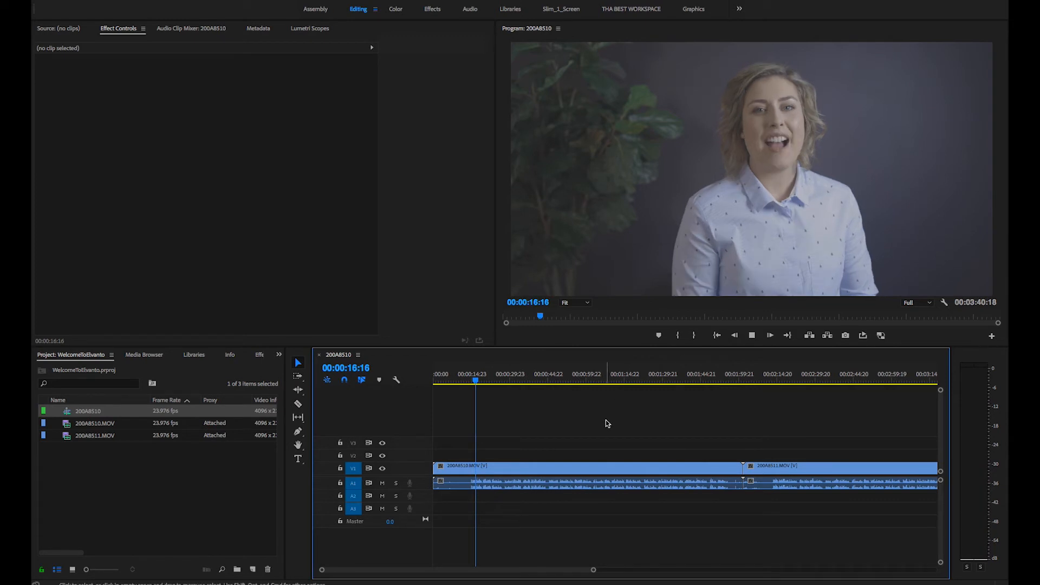
{"action": "key", "text": "space"}
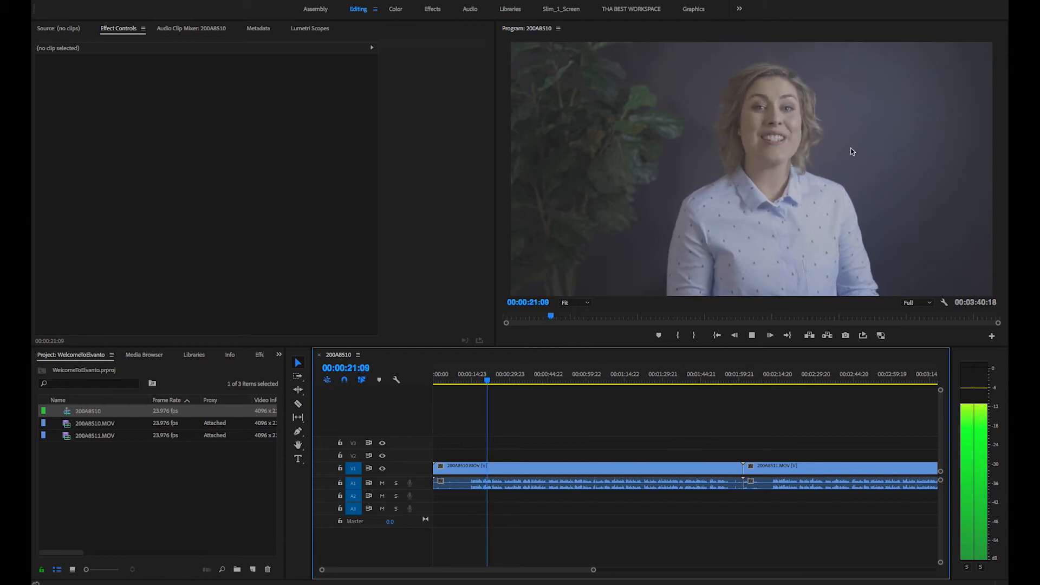
{"action": "key", "text": "space"}
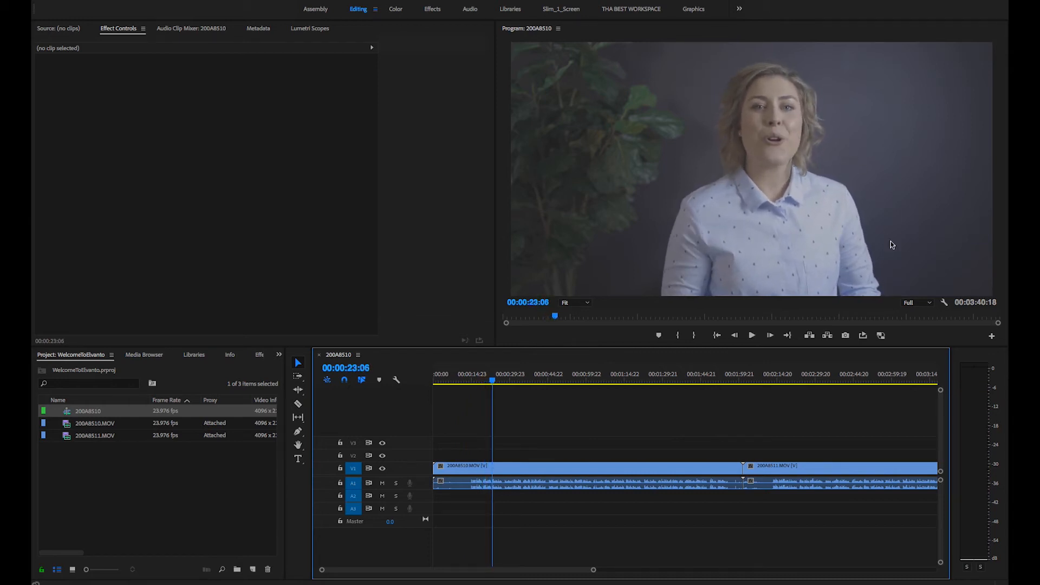
Compare the sequence's picture with proxies and with the original footage, toggling proxies on and off between playbacks
{"action": "left_click", "coordinate": [880, 336]}
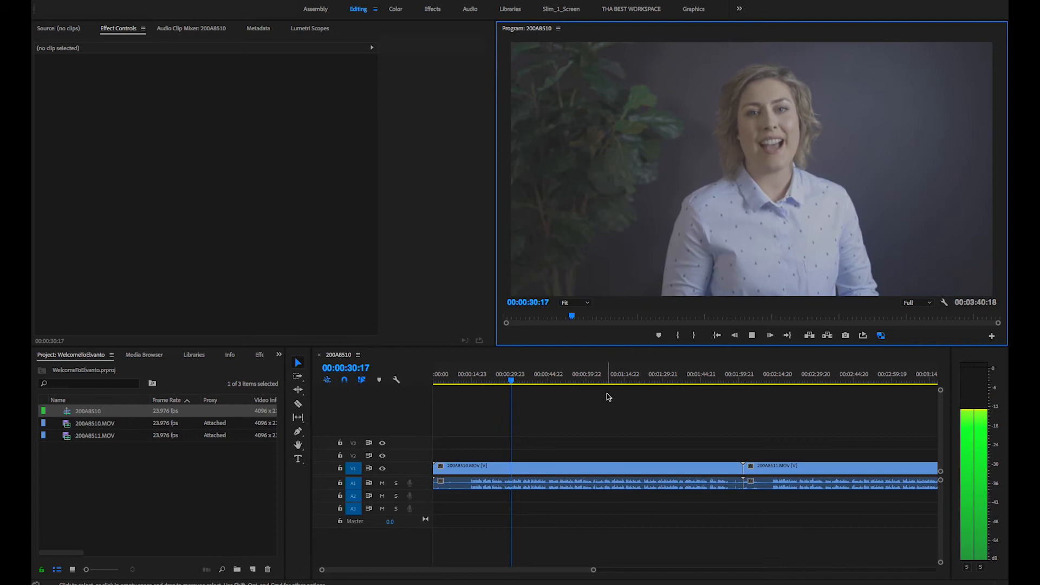
{"action": "key", "text": "space"}
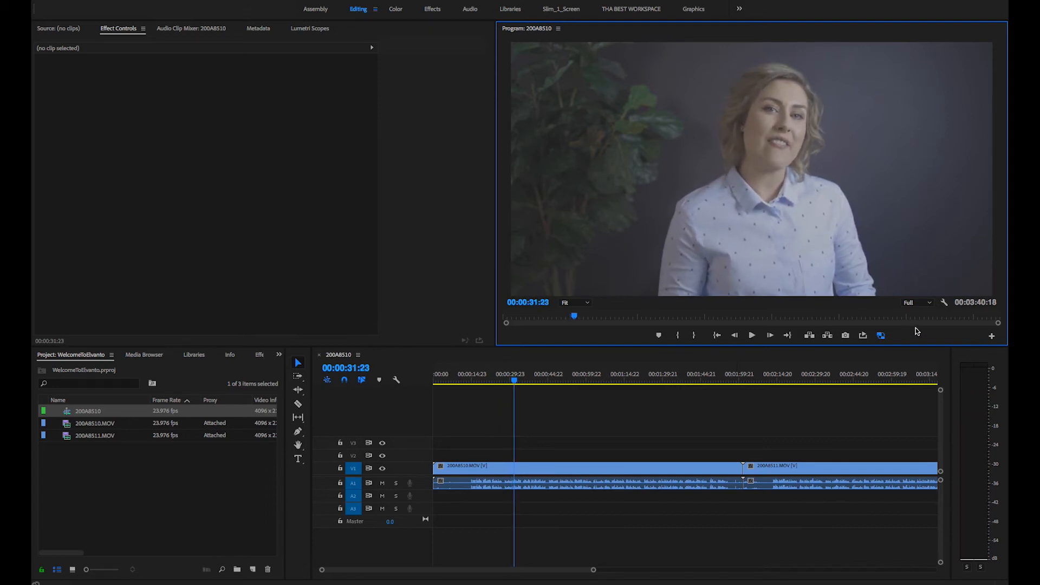
{"action": "left_click", "coordinate": [881, 336]}
{"action": "key", "text": "space"}
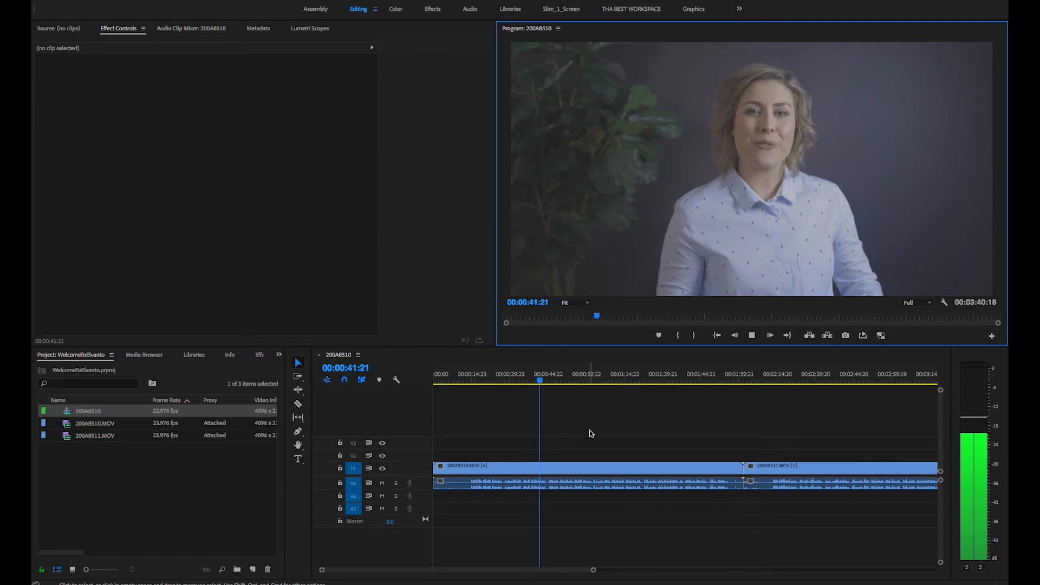
{"action": "key", "text": "space"}
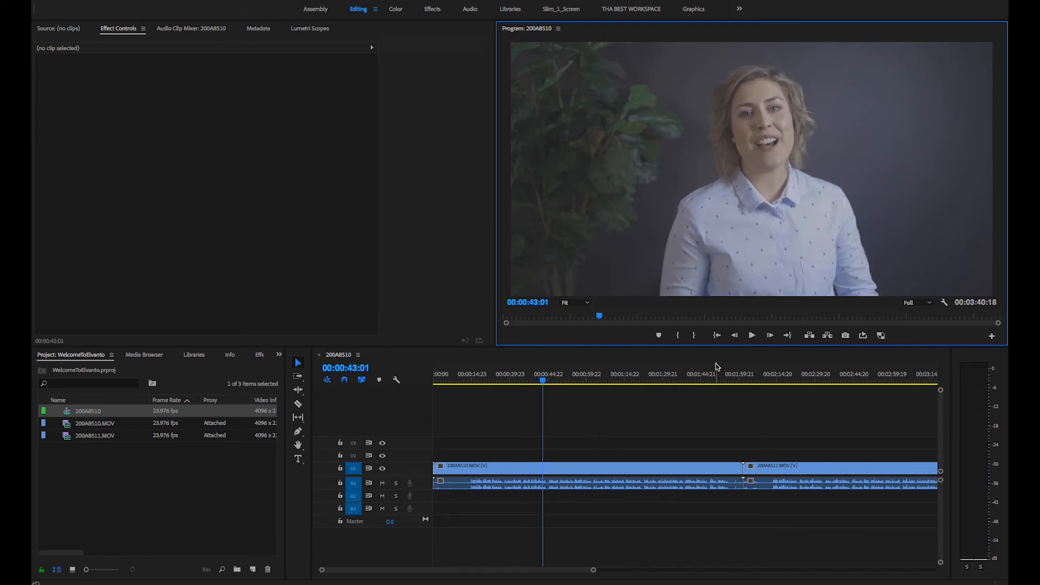
{"action": "left_click", "coordinate": [882, 337]}
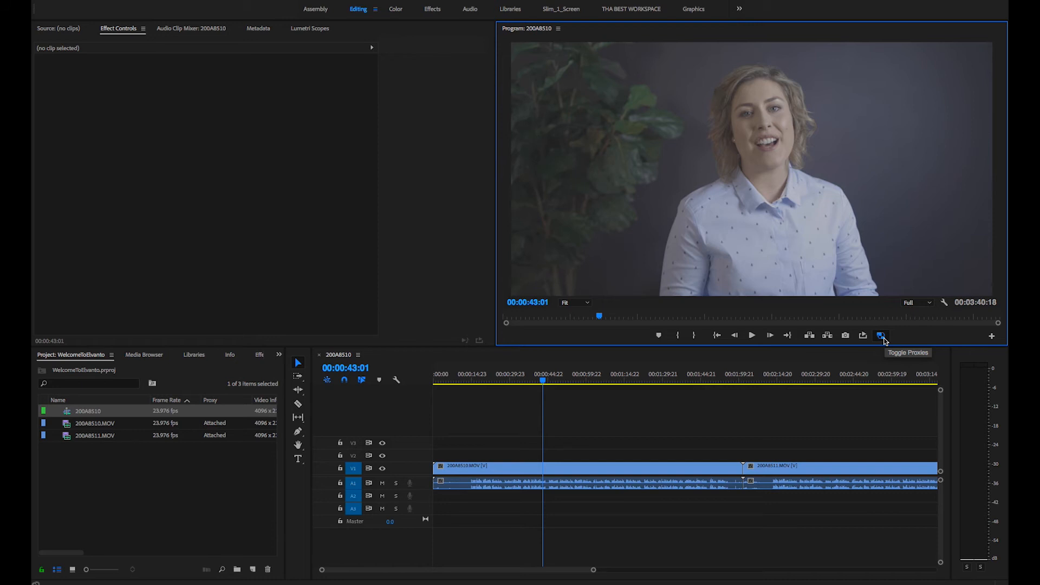
{"action": "left_click", "coordinate": [882, 337]}
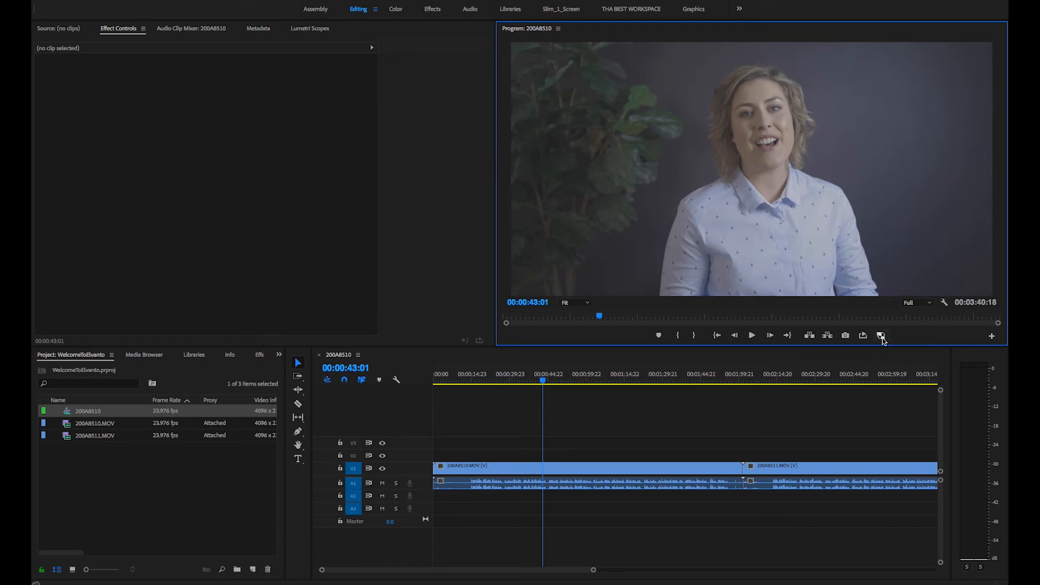